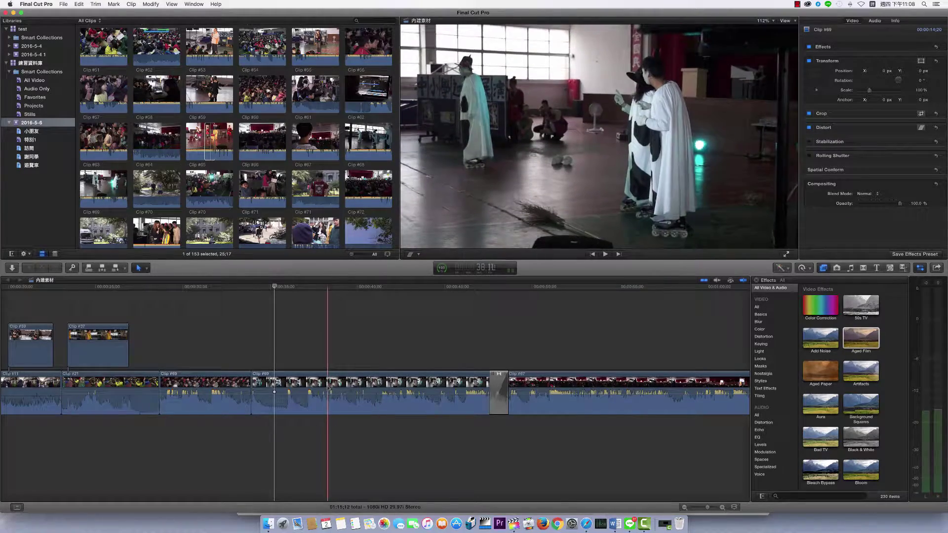
Step: Add the selected range of Clip #65 to the Clip #69 performance shot in the timeline as an audition
click(322, 392)
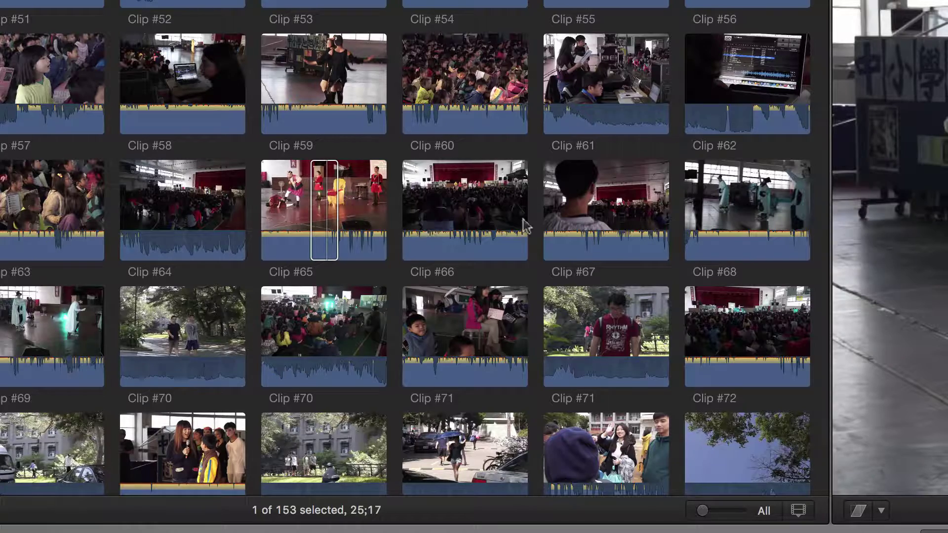
drag(338, 200, 372, 511)
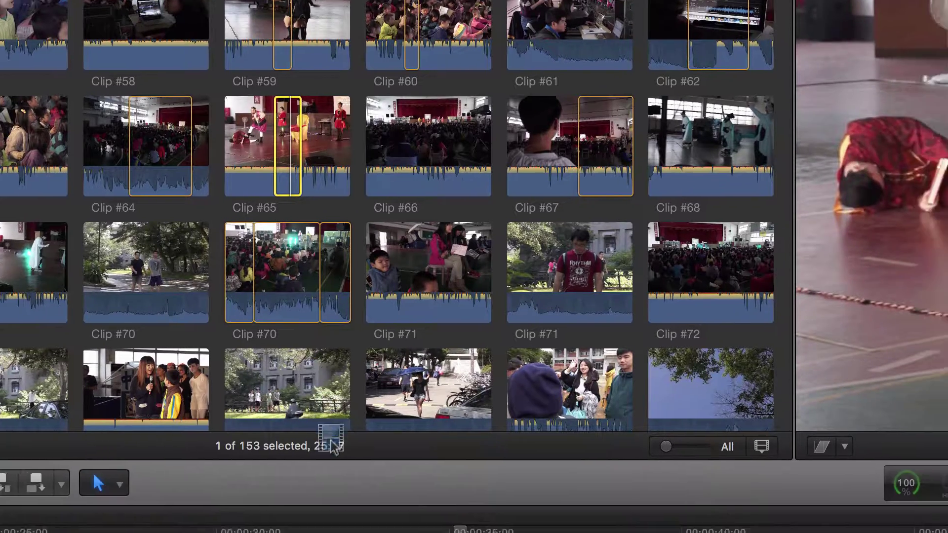
drag(335, 447, 420, 532)
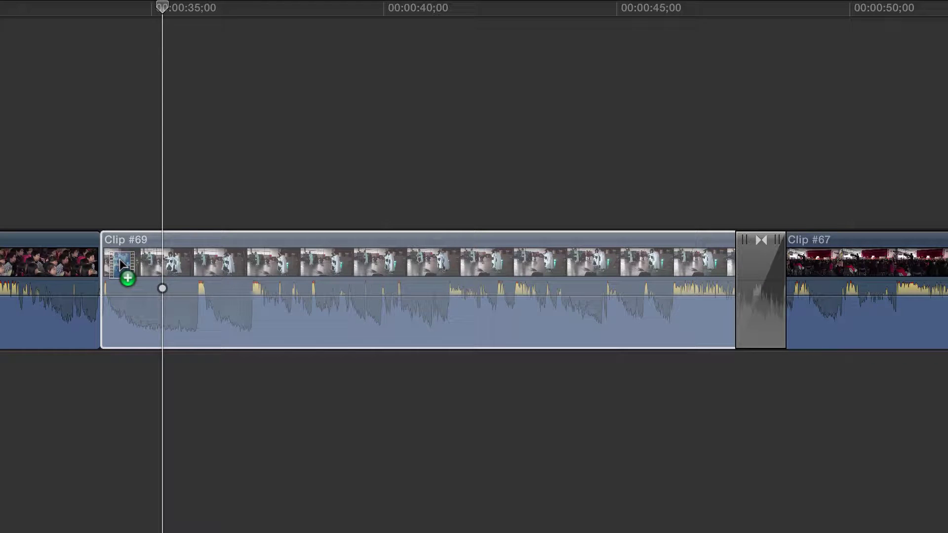
drag(119, 259, 121, 258)
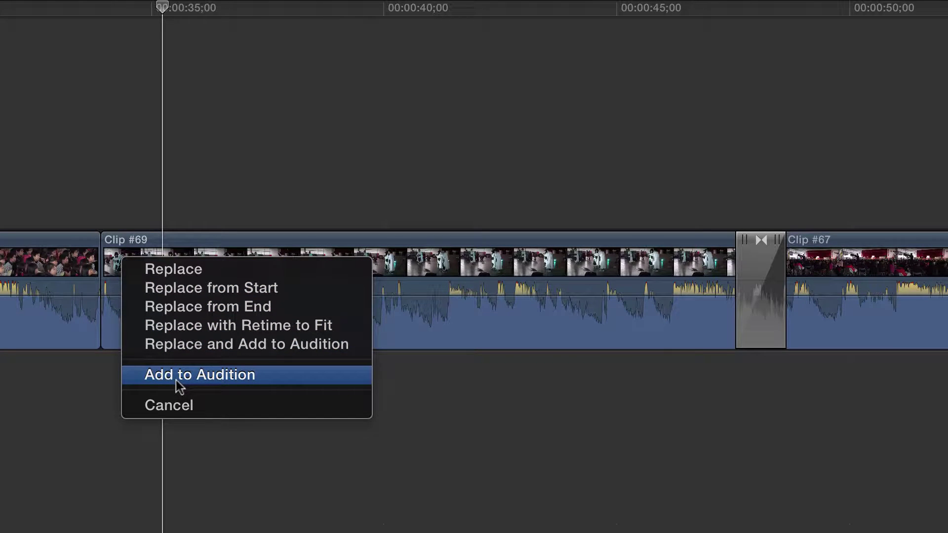
click(257, 375)
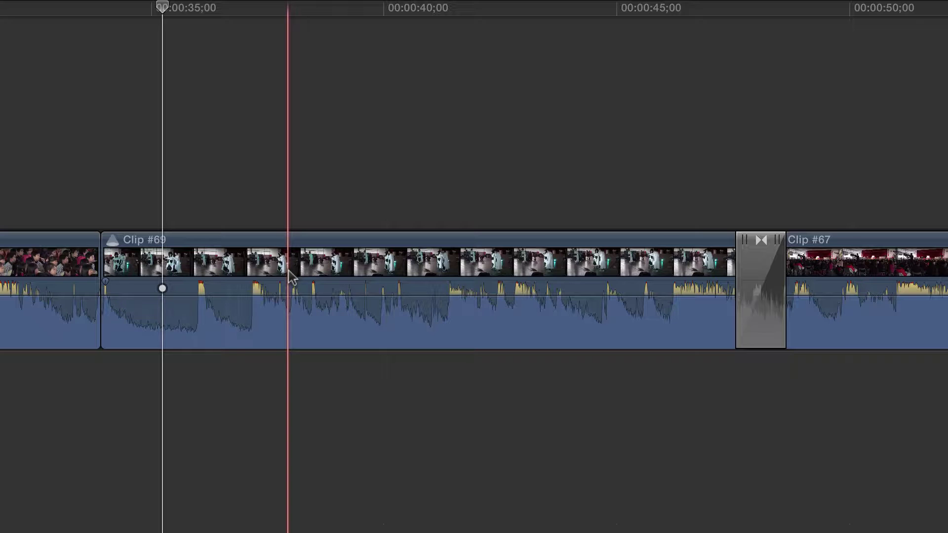
Step: Compare the two picks in the audition, choose Clip #65 as the active one, and play back the result
click(112, 241)
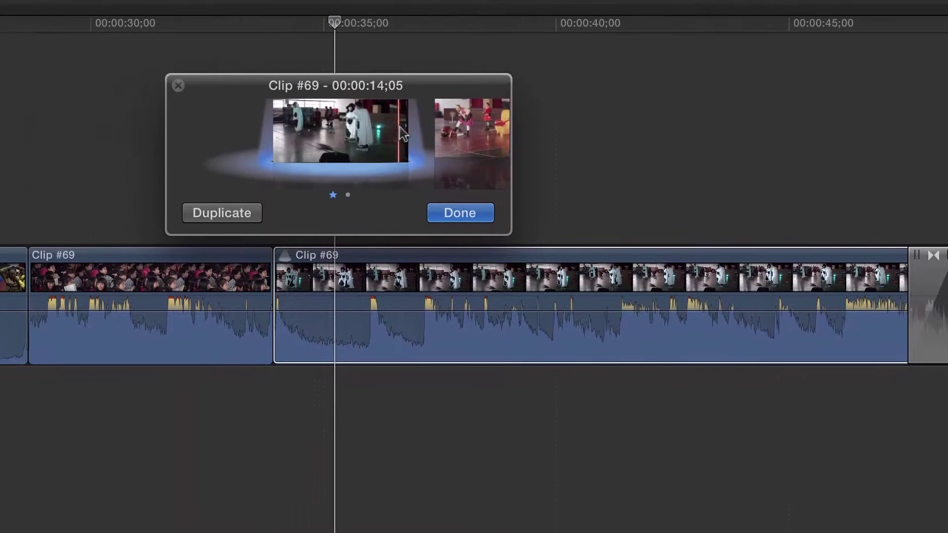
click(478, 137)
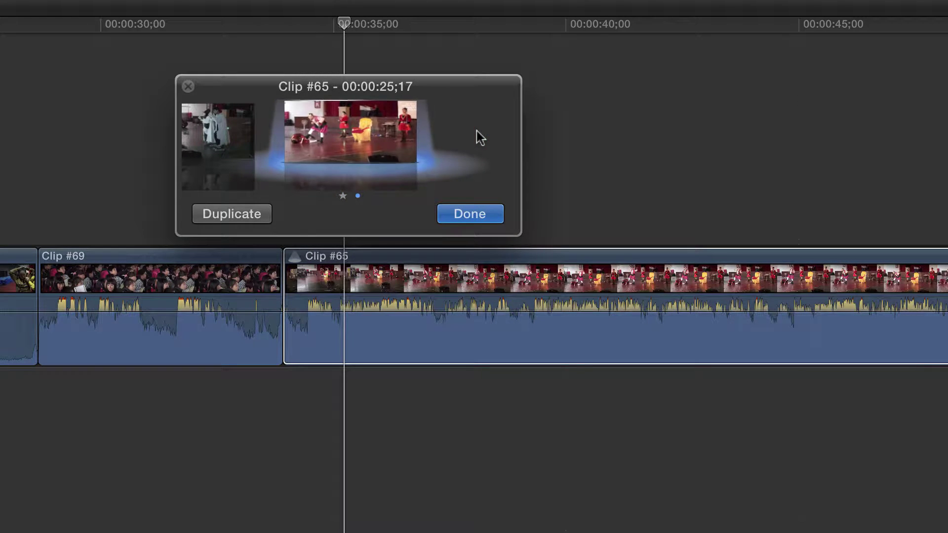
click(212, 135)
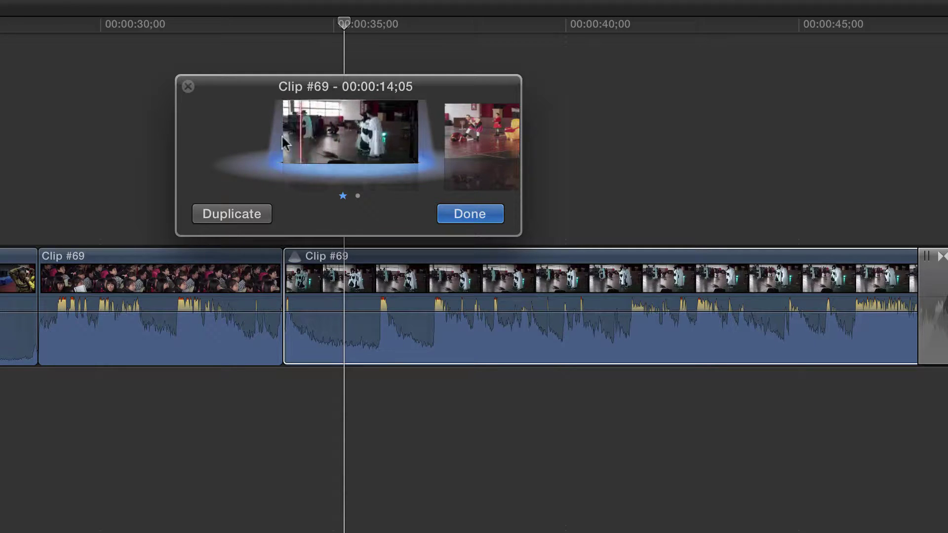
click(487, 138)
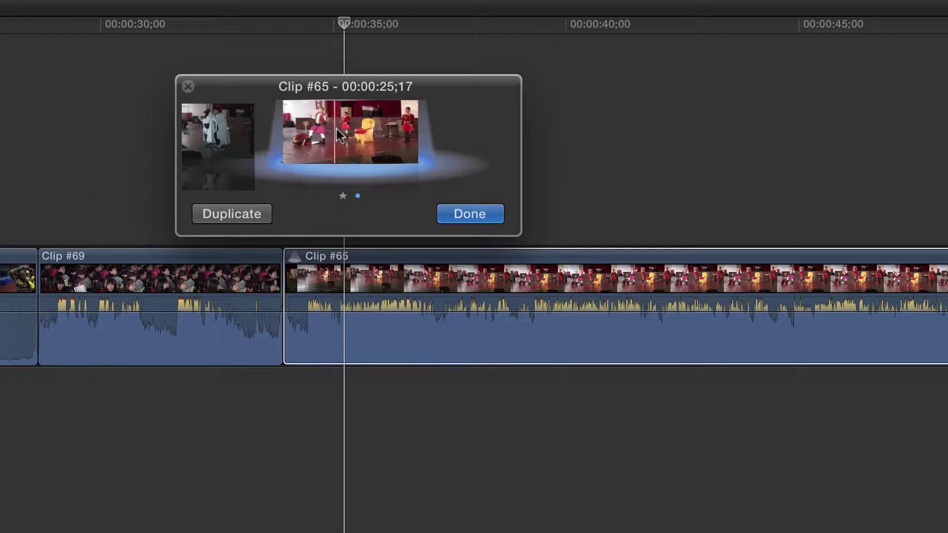
click(470, 215)
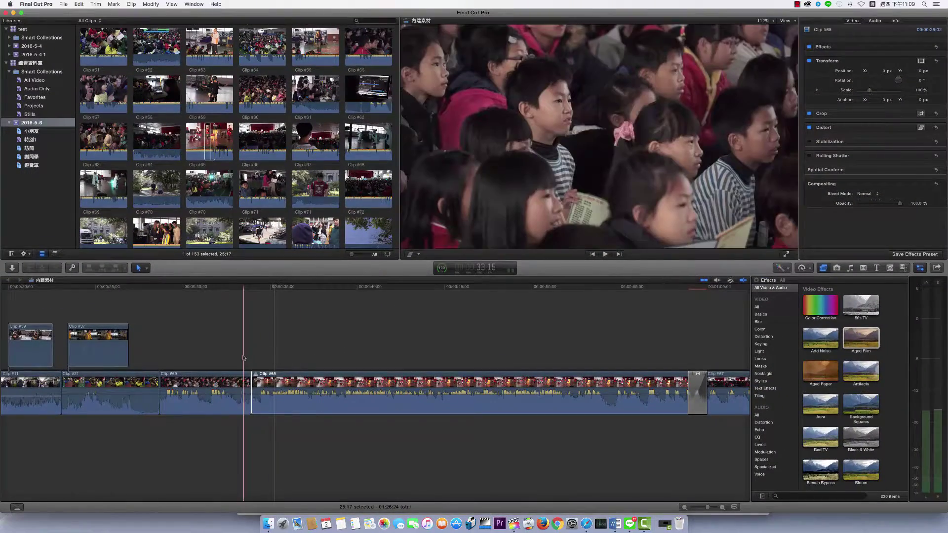
key(space)
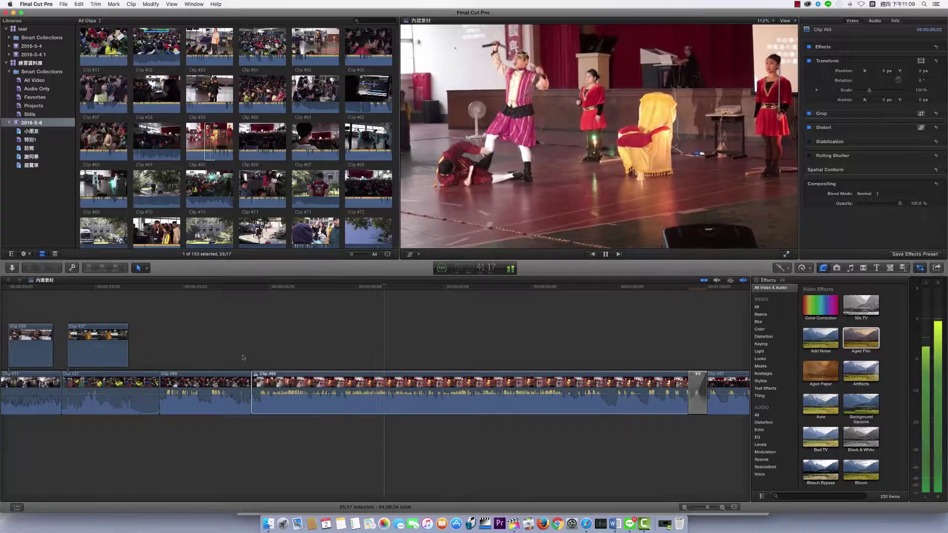
key(space)
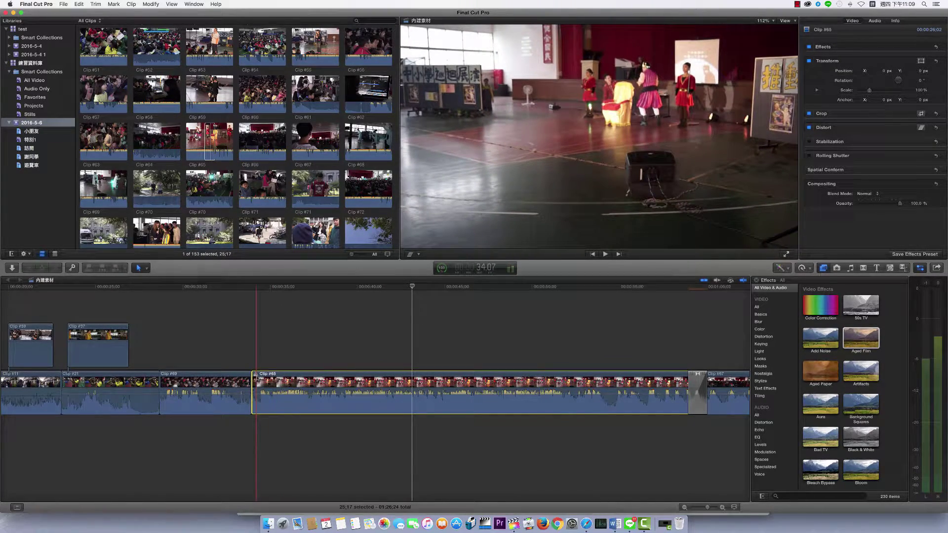
Step: Switch the audition back to the Clip #69 pick and play it in the timeline
click(255, 373)
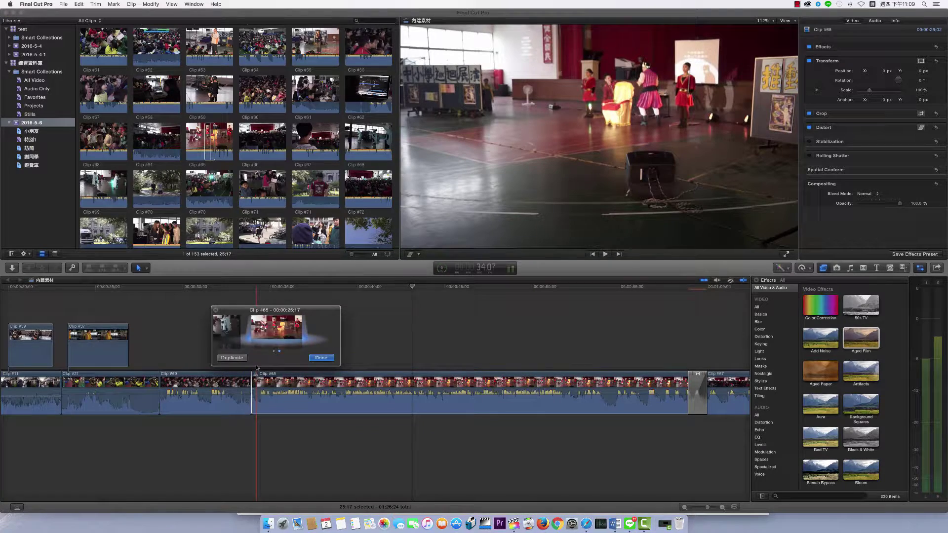
click(238, 345)
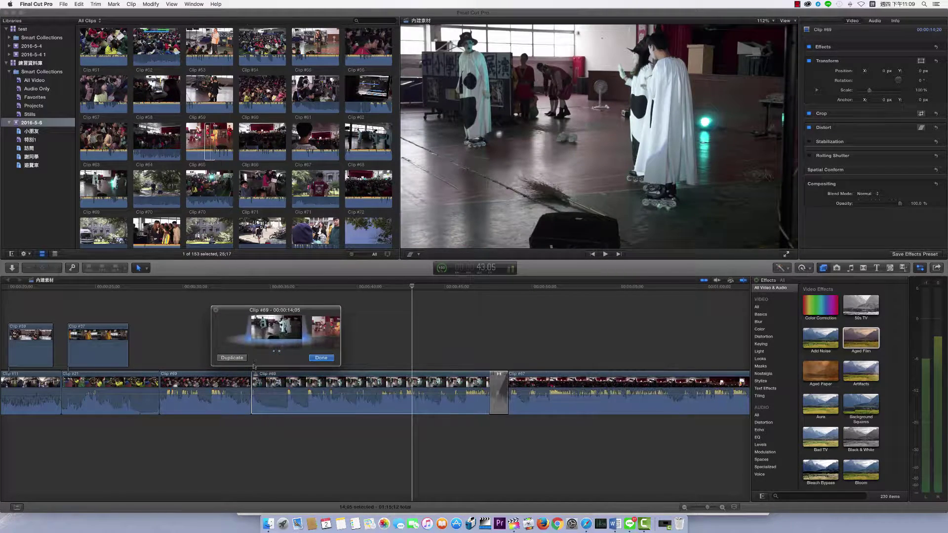
key(Return)
key(space)
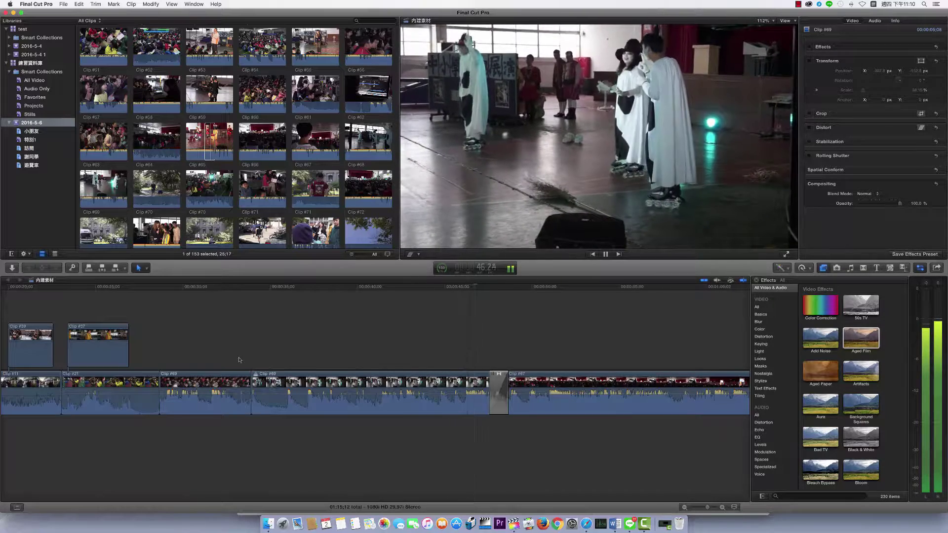
key(space)
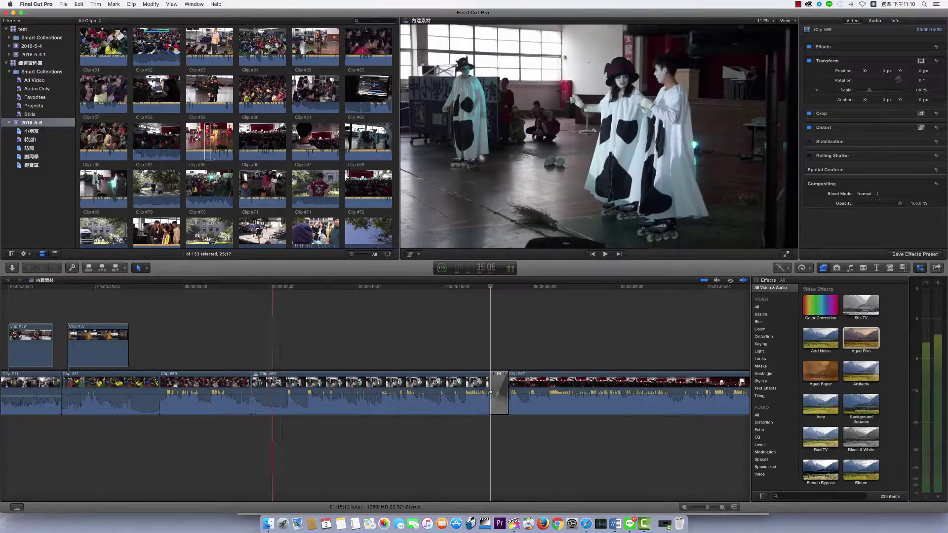
Step: Reopen the audition and duplicate its Clip #69 pick
click(255, 374)
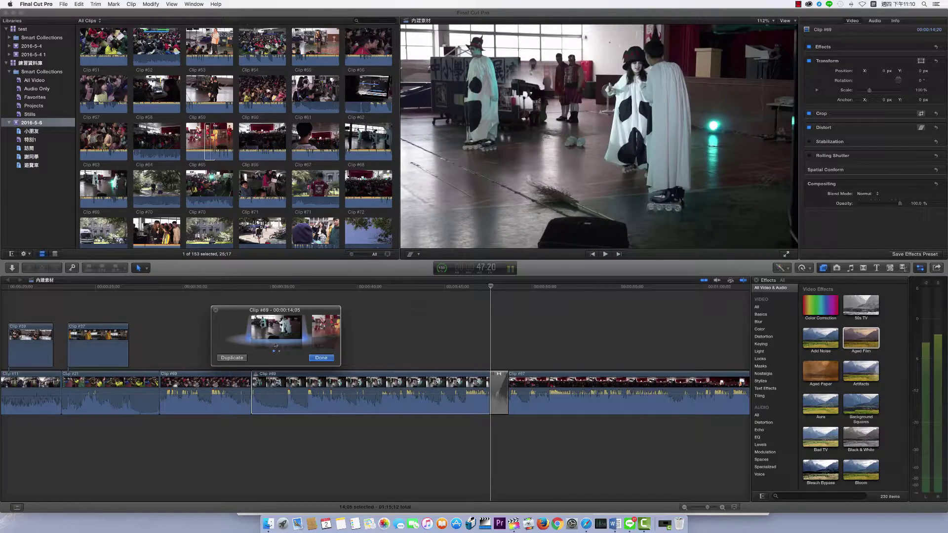
key(space)
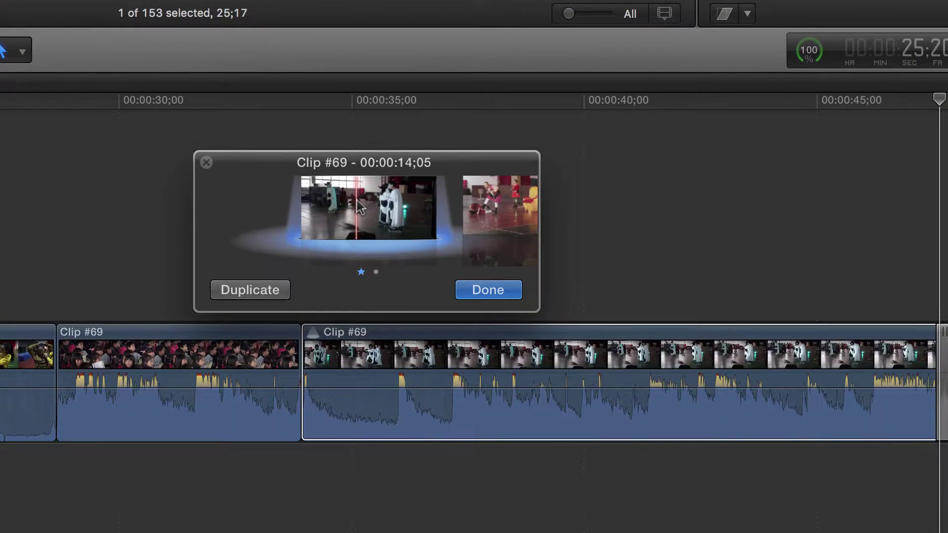
click(269, 295)
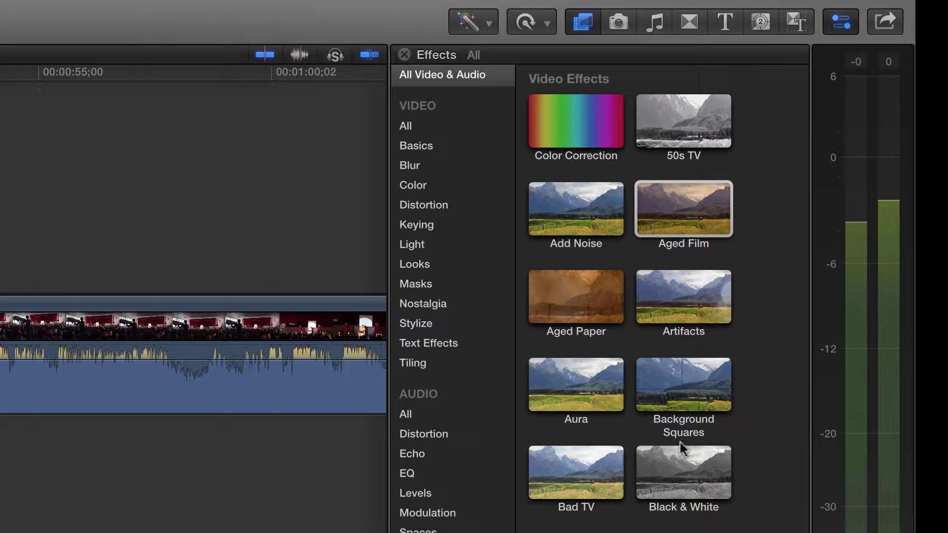
Step: Apply the Black & White effect to the duplicated Clip #69 pick, accept it, and play back the result
drag(689, 472, 426, 368)
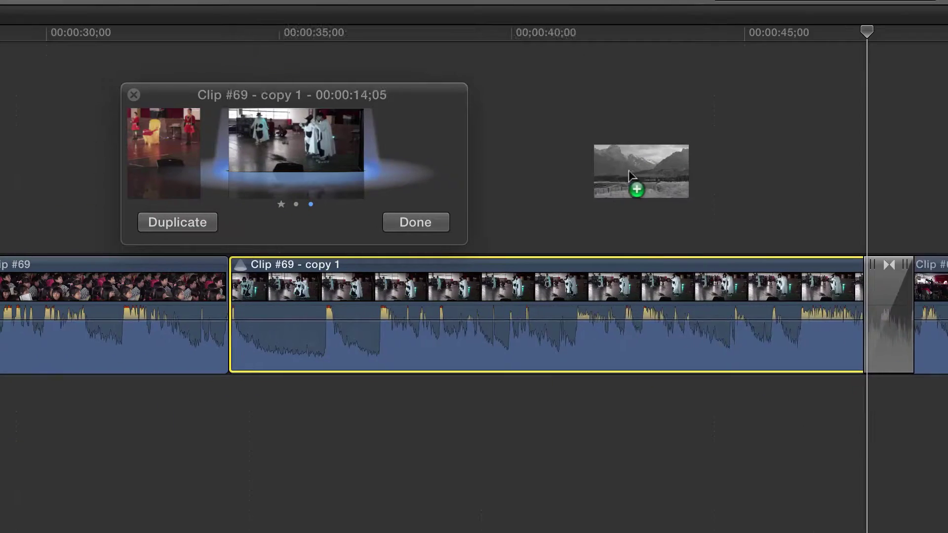
drag(637, 168, 378, 153)
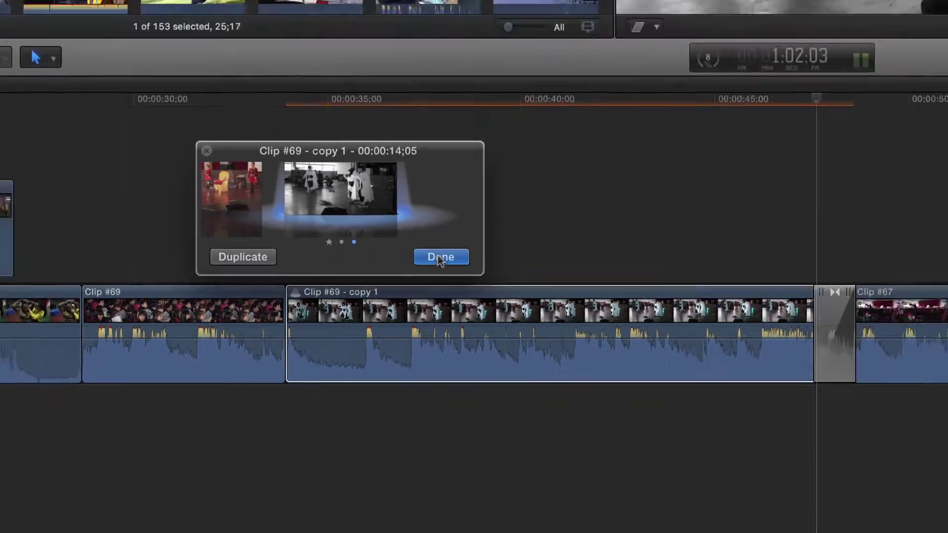
click(484, 221)
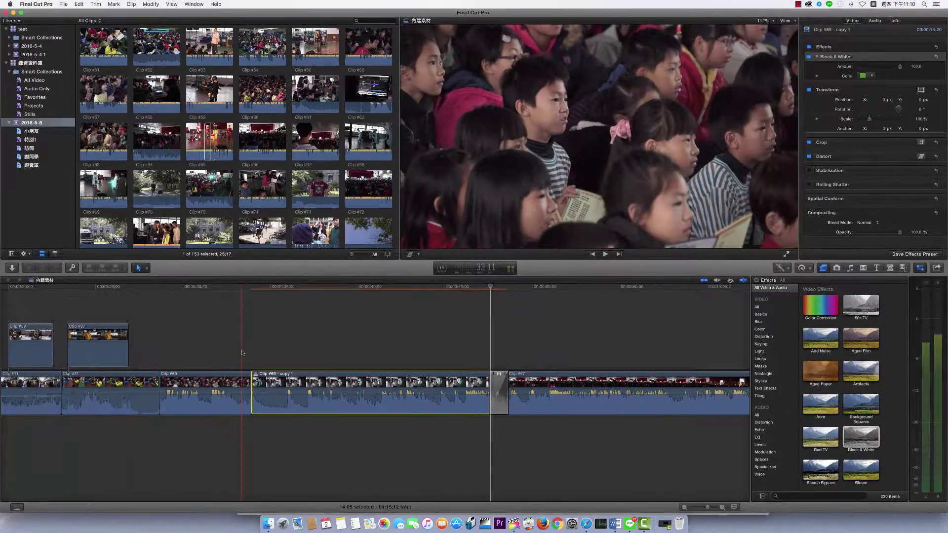
key(space)
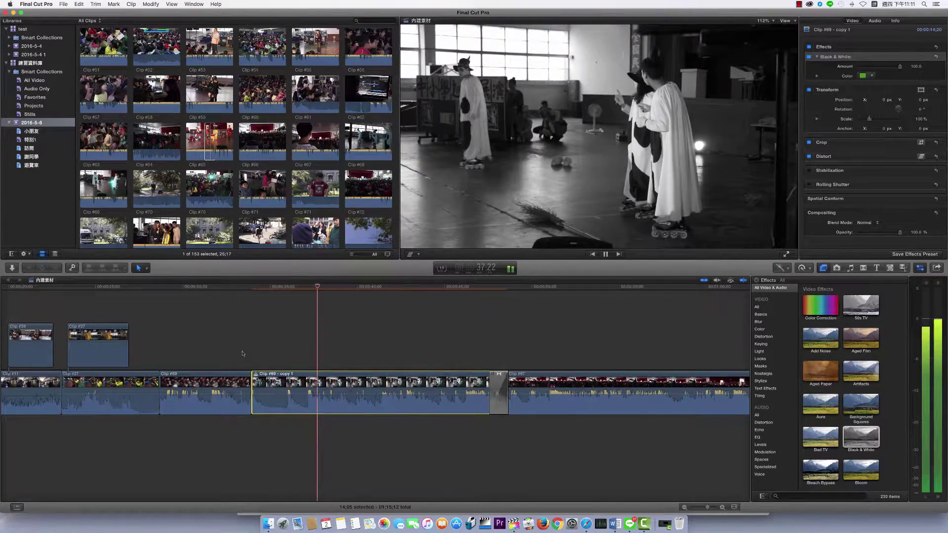
key(space)
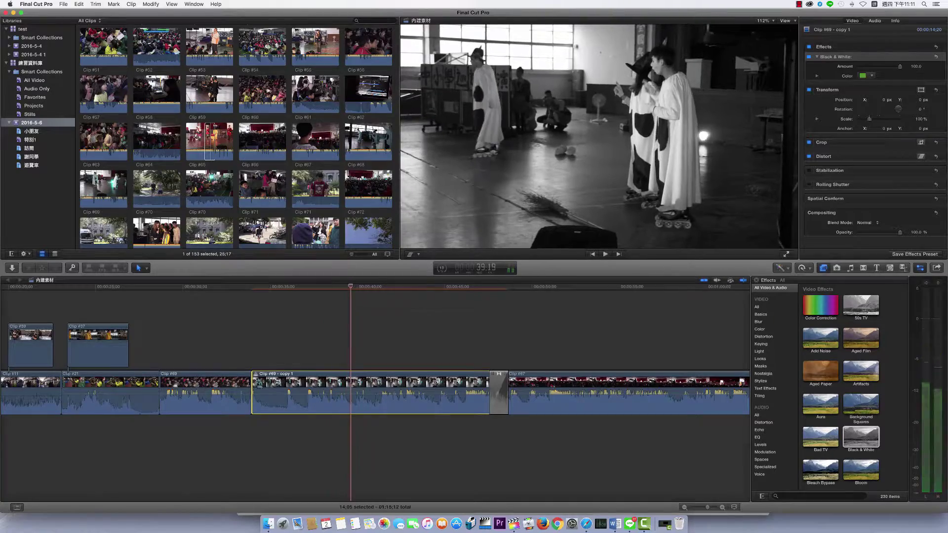
Step: Switch the audition to the original color Clip #69 pick and play it back
key(y)
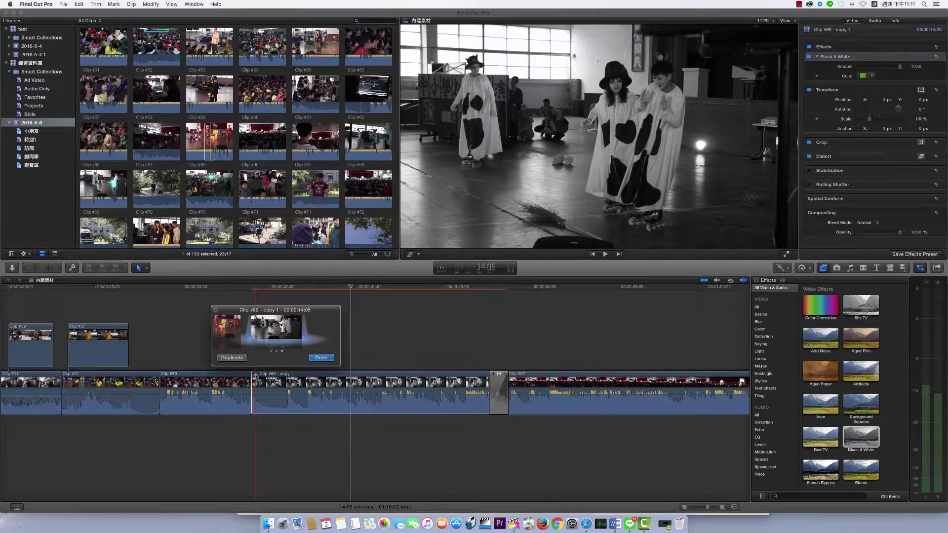
click(239, 334)
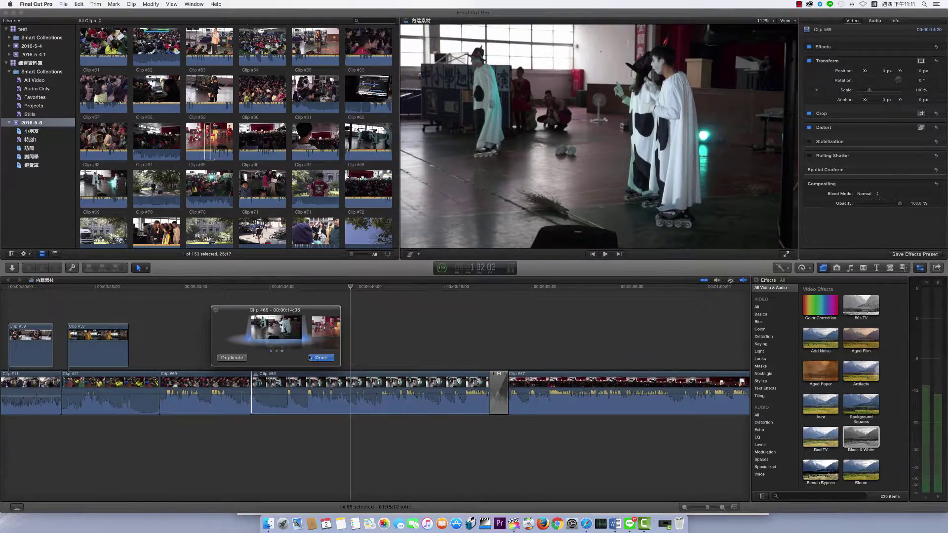
click(310, 358)
click(243, 345)
key(space)
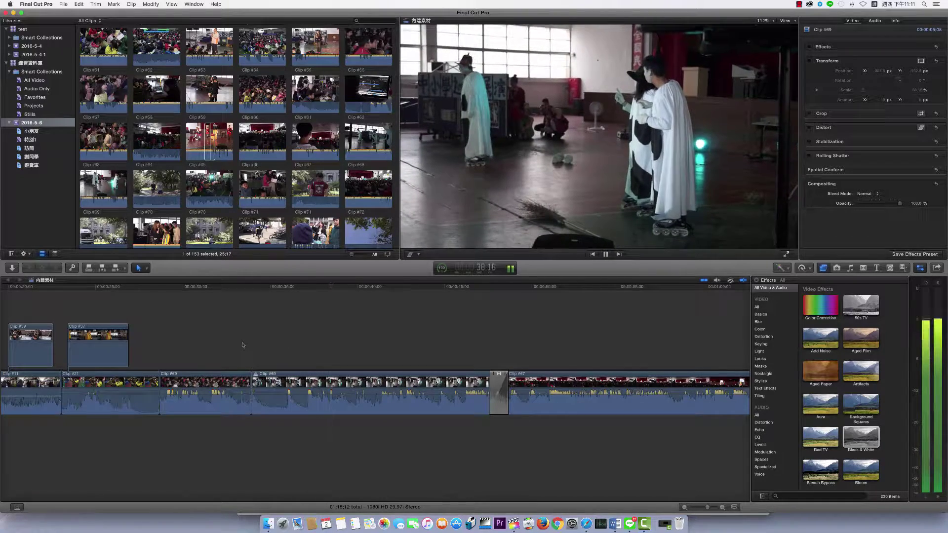
key(space)
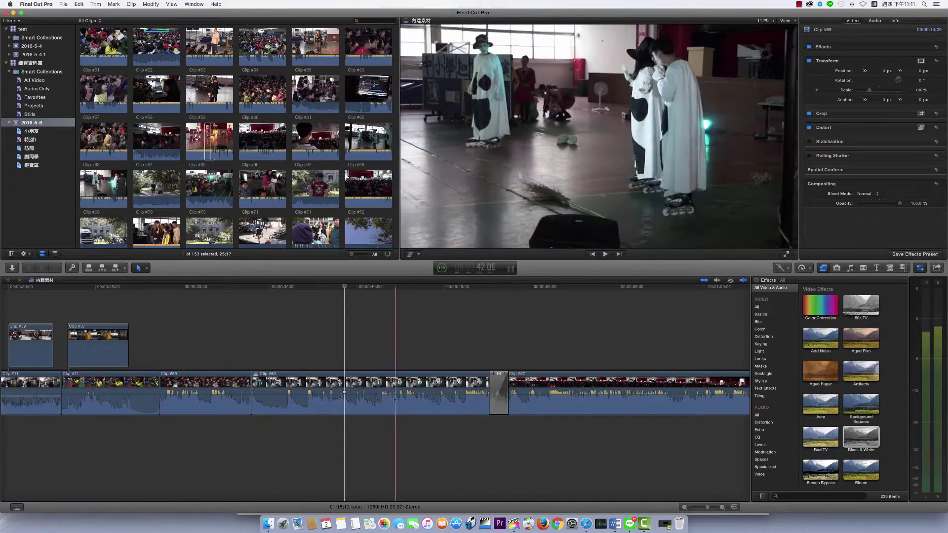
Step: Delete the black-and-white copy and Clip #65 from the audition, keeping only the original Clip #69 pick
click(255, 374)
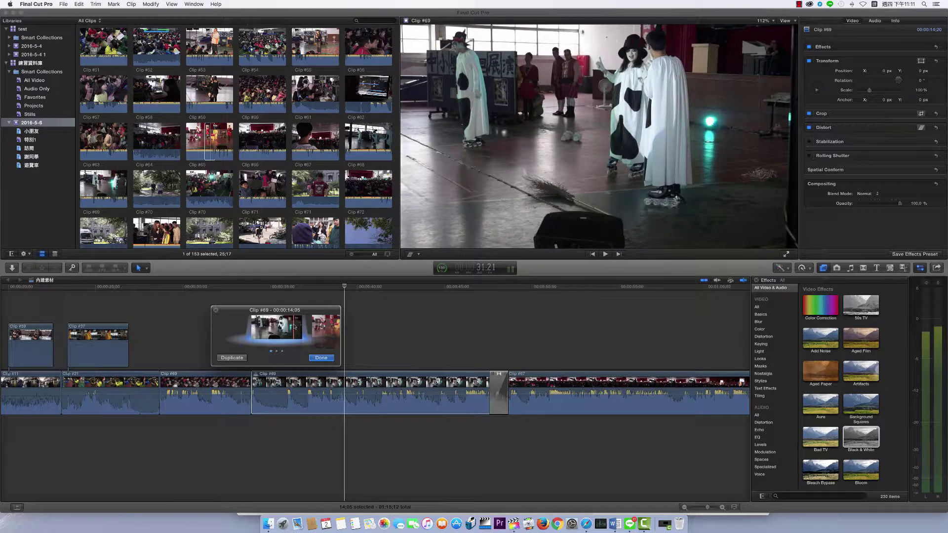
click(321, 323)
click(324, 325)
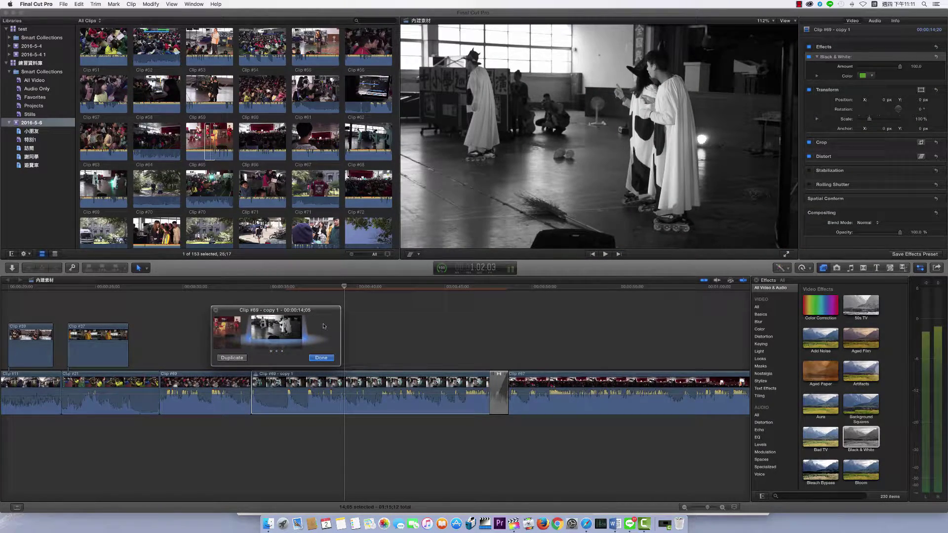
key(space)
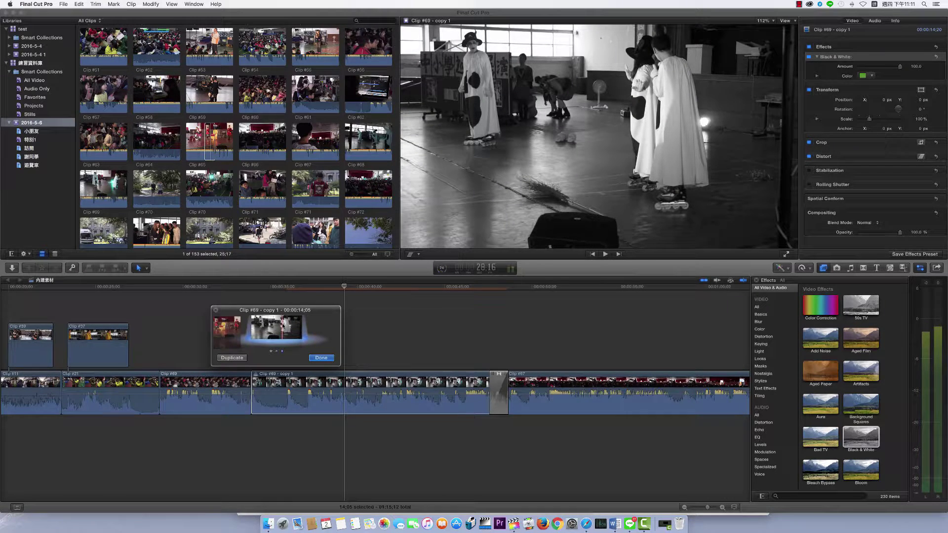
key(Left)
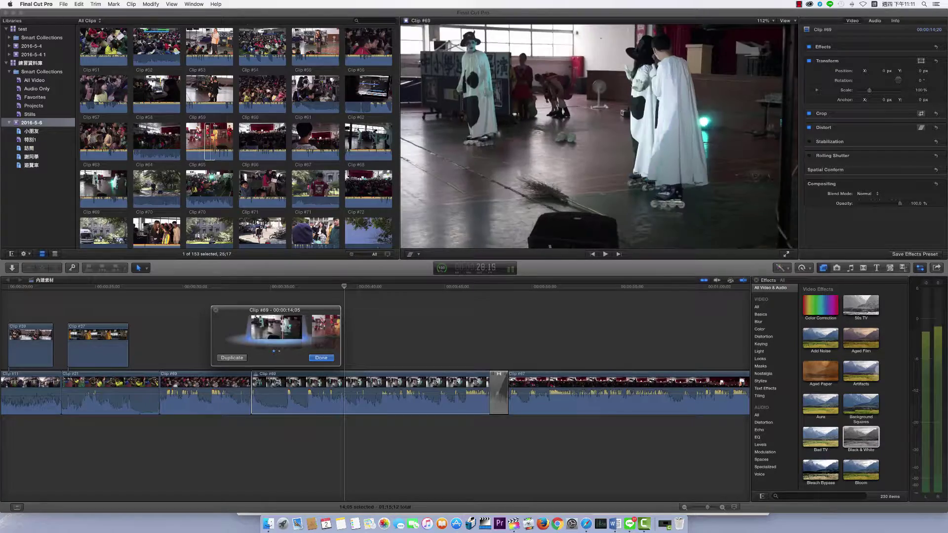
click(318, 327)
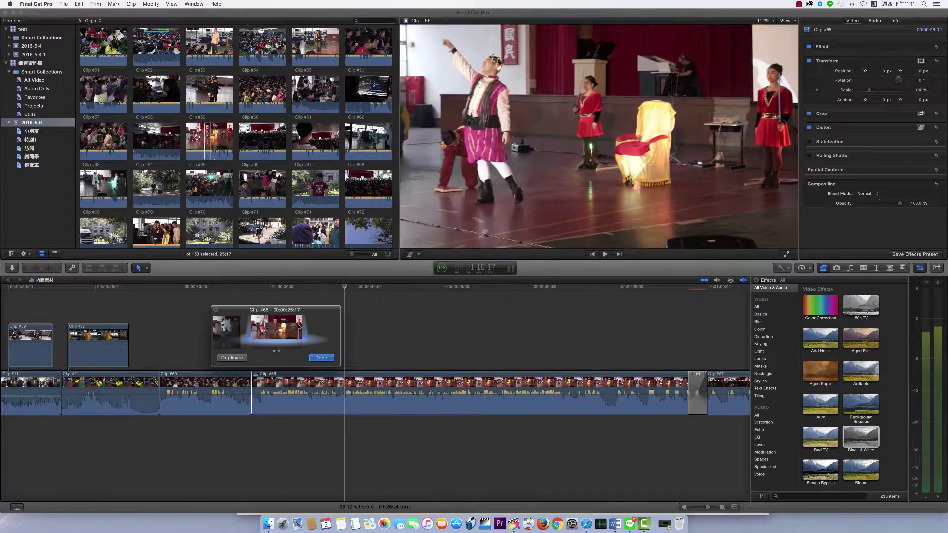
key(Delete)
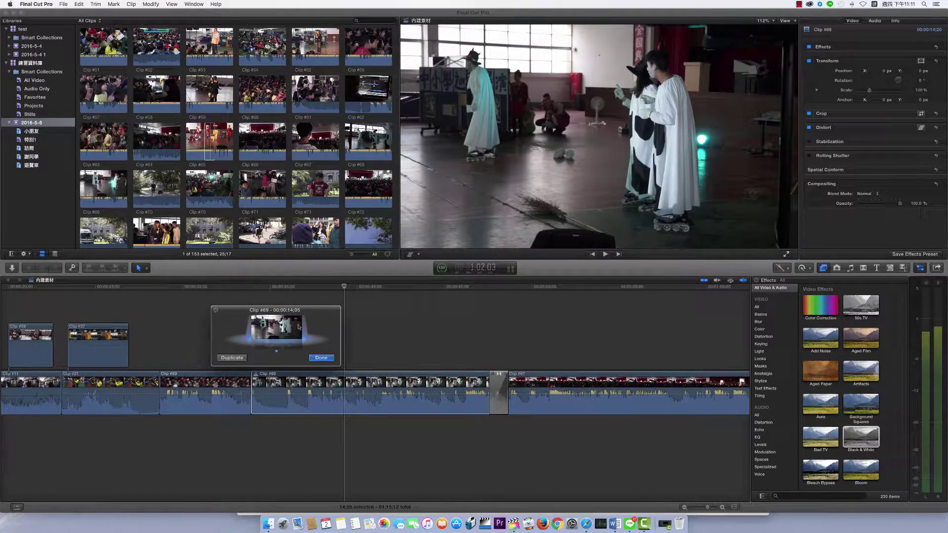
click(320, 358)
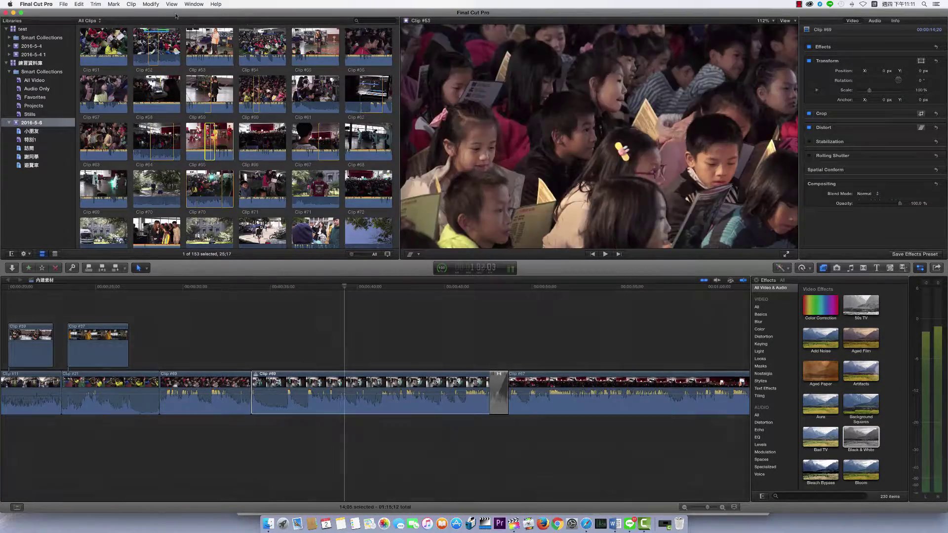
Step: Select the Clip #69 audition in the timeline and bring up the audition commands for it
click(268, 376)
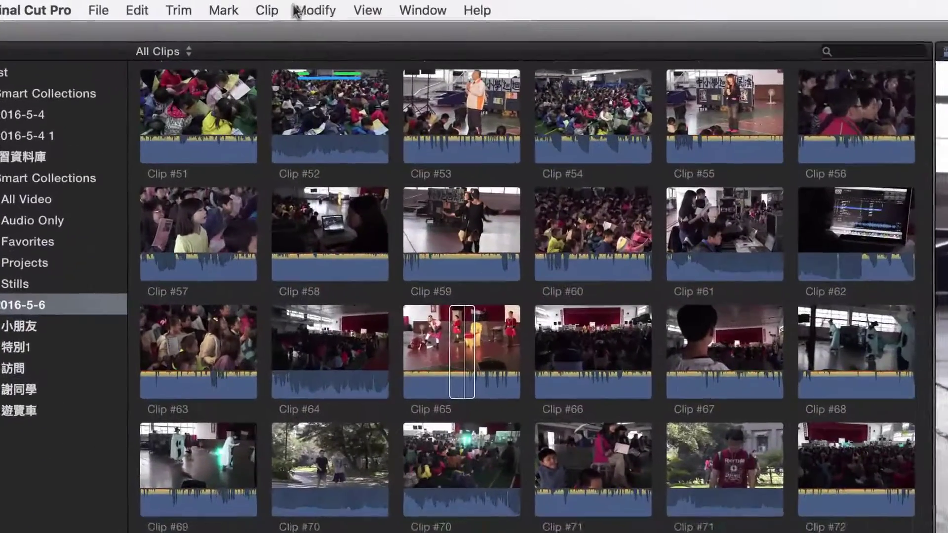
click(268, 11)
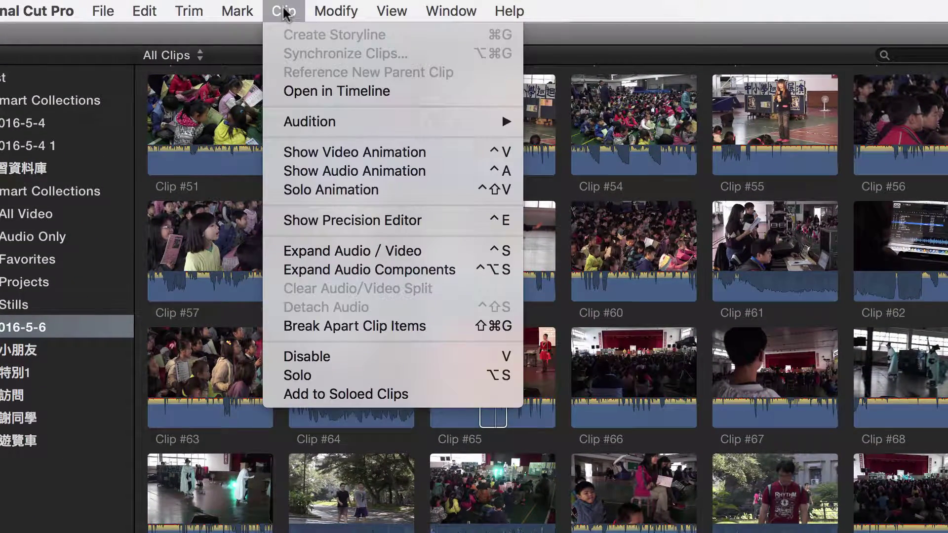
mouse_move(309, 123)
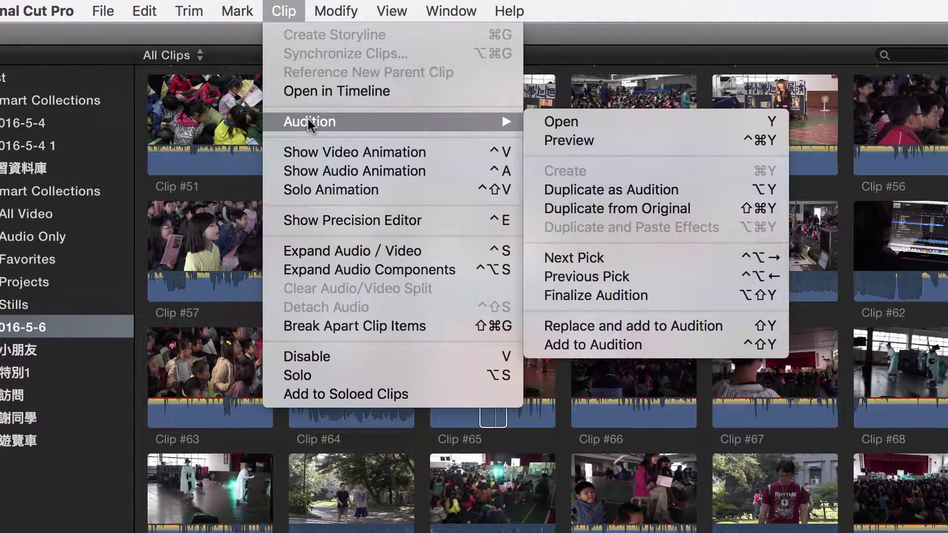